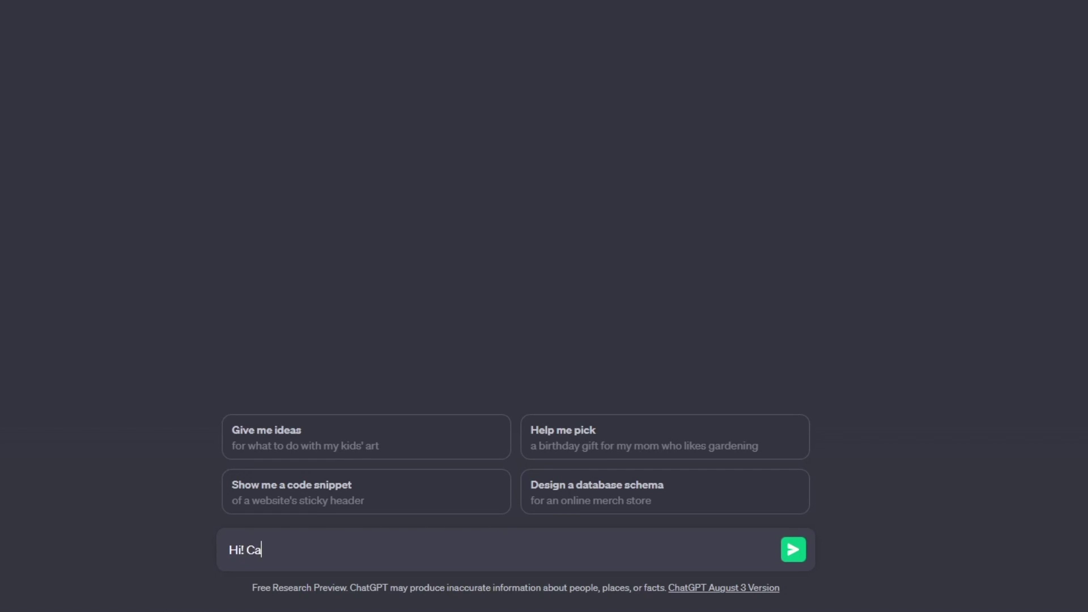
Ask ChatGPT "Hi! Can you give me instructions on how to synthesize a water sound?" and read the suggested basic approach
type("n you give me instructions on")
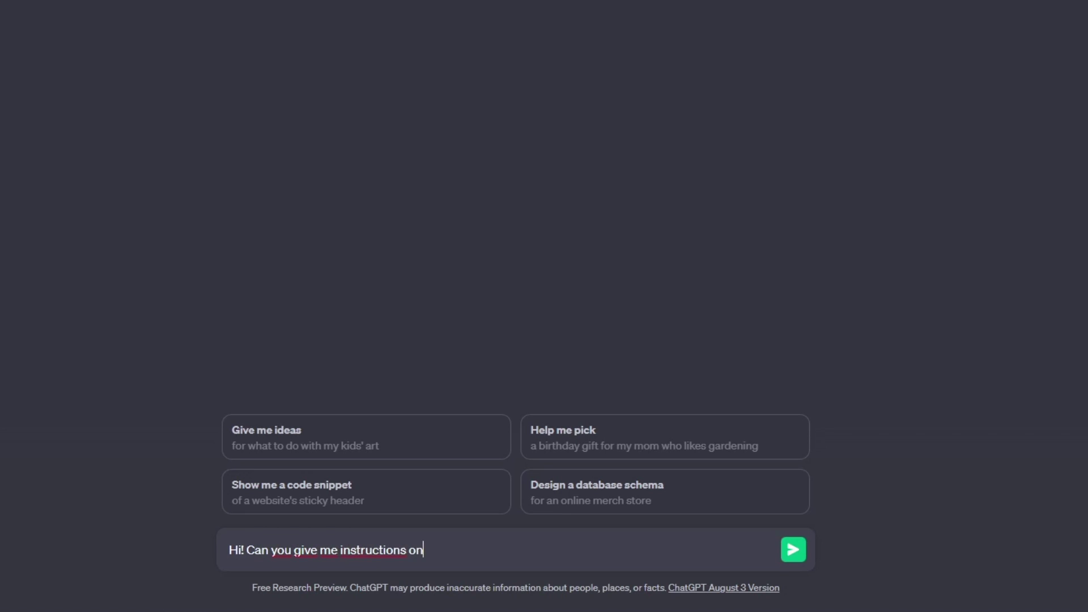
type(" how to synthesize a water")
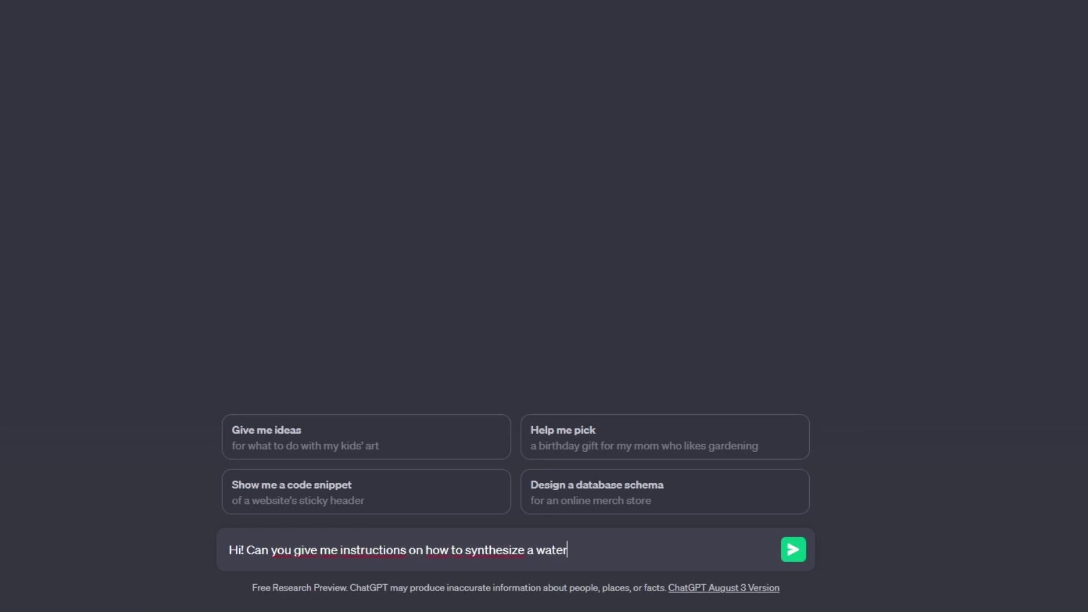
type(" sound?")
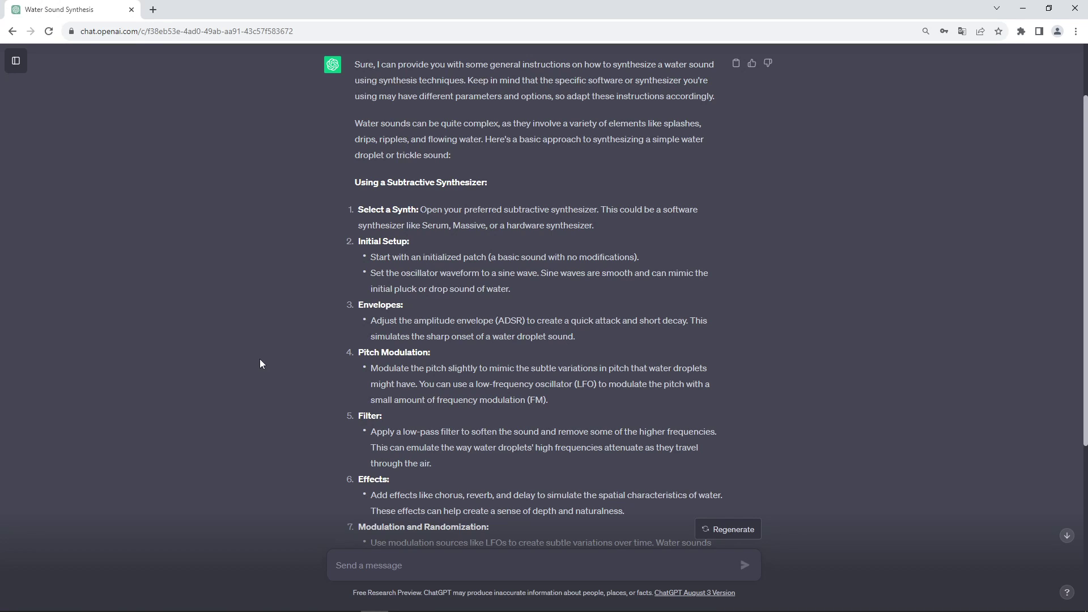
left_click_drag(485, 139, 487, 156)
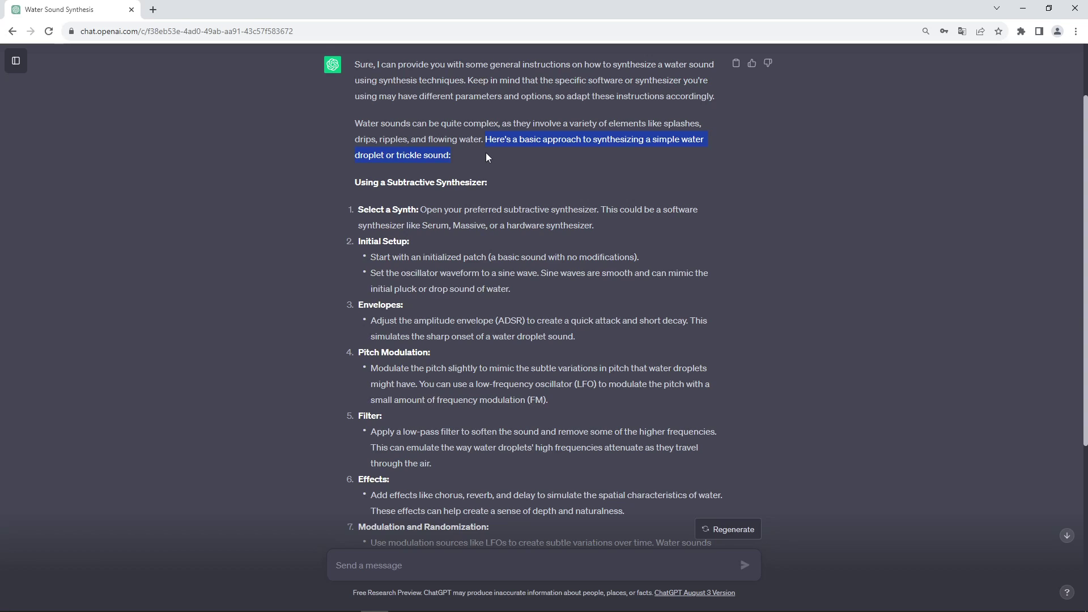
left_click(339, 216)
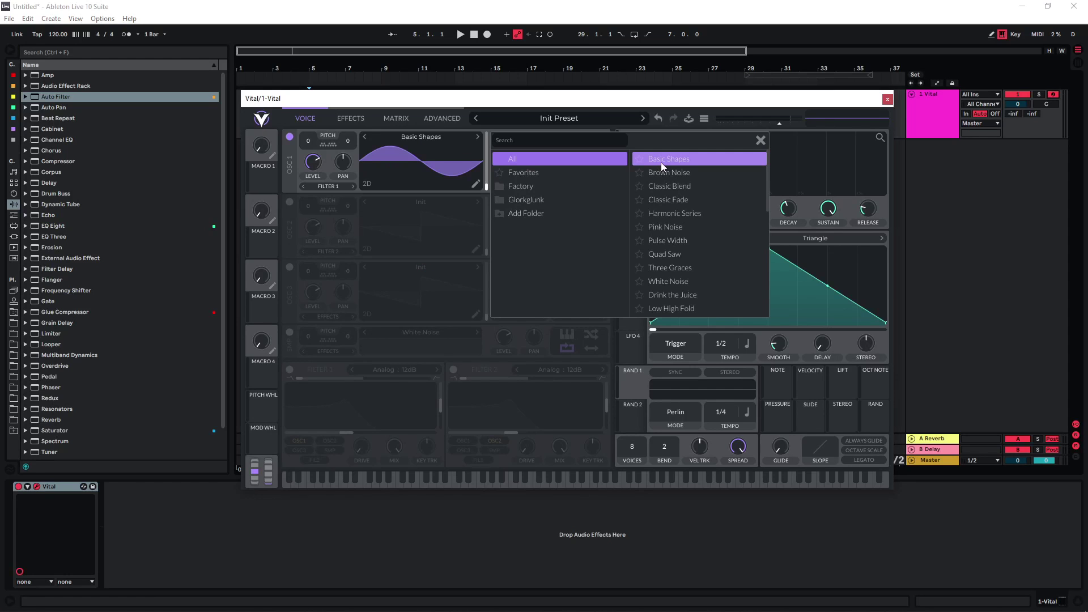
In Vital, load the Basic Shapes wavetable on oscillator 1, shorten envelope 1's release, and audition the sound an octave higher
left_click(661, 162)
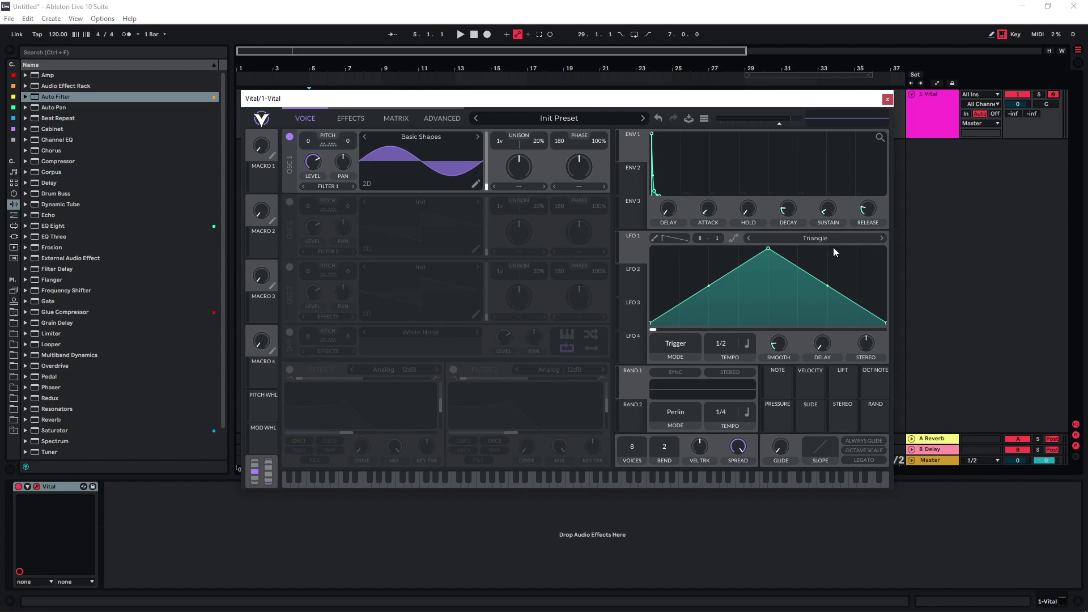
mouse_move(864, 214)
scroll(863, 214, "down", 2)
key("a")
key("a")
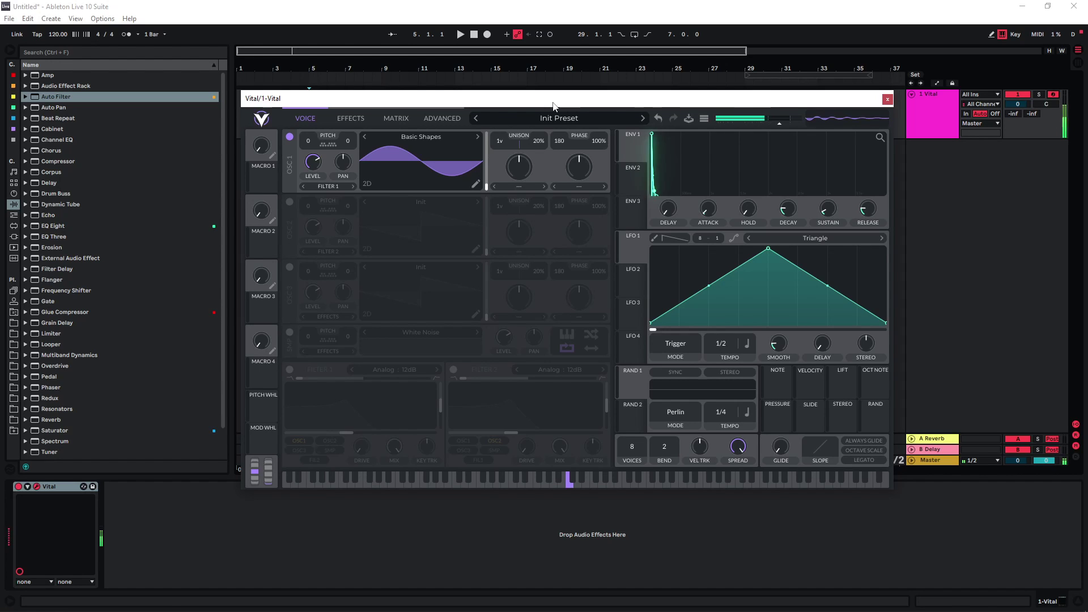
key("x")
key("a")
key("a")
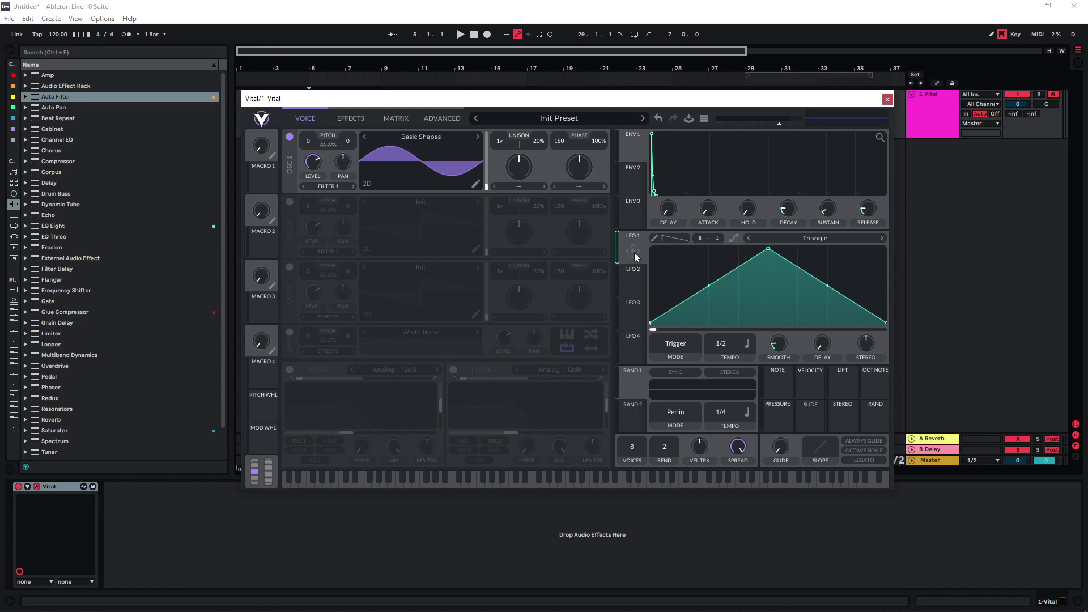
Assign LFO 1 to oscillator 1's pitch, bend its slope into a fast falling curve, and audition it
left_click_drag(634, 253, 311, 164)
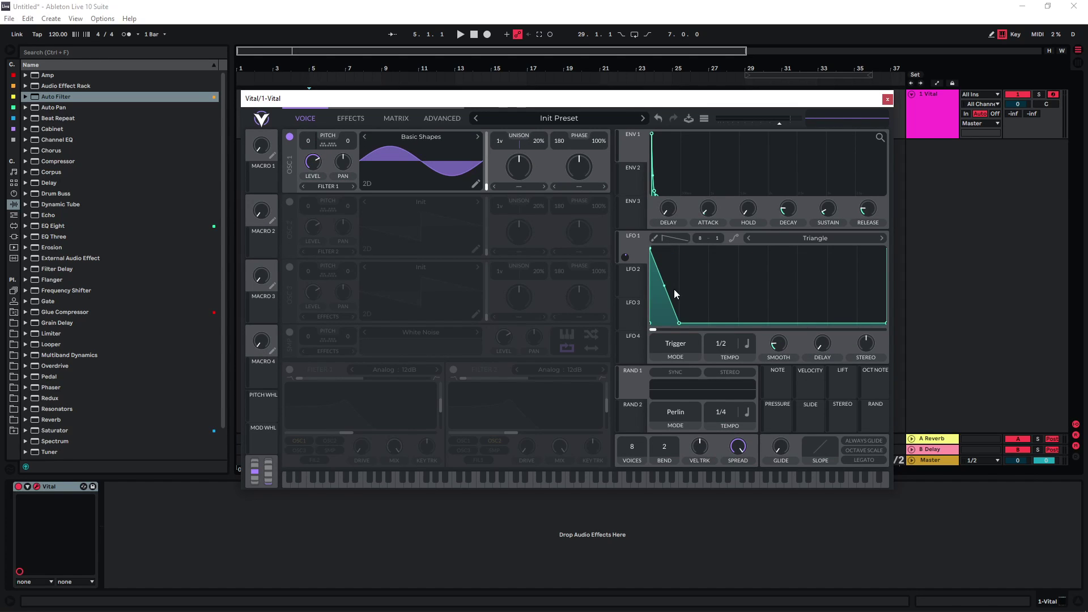
left_click_drag(664, 286, 649, 322)
key("a")
key("a")
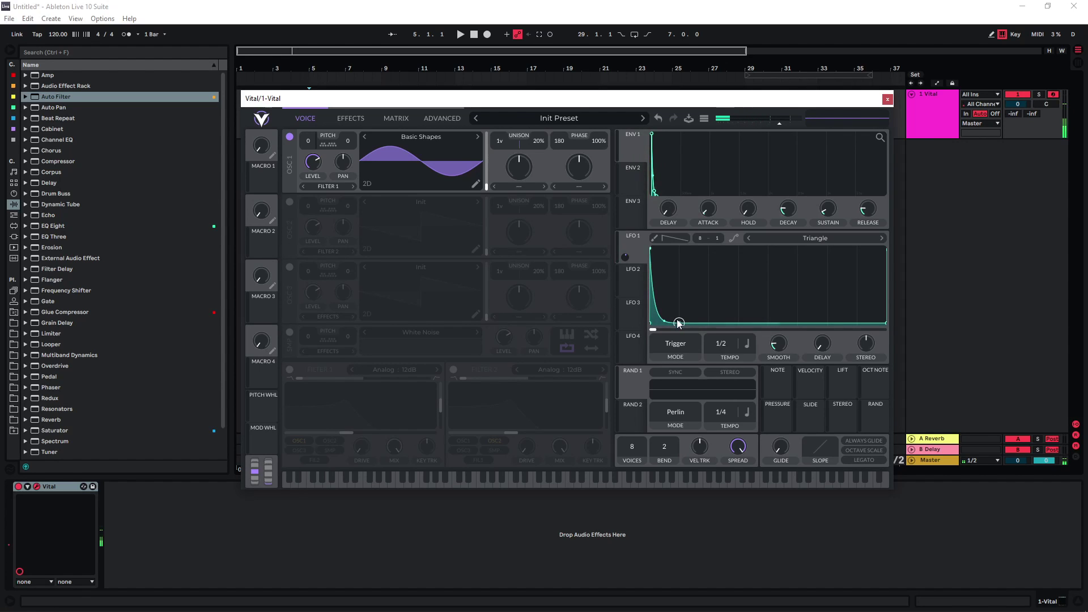
key("a")
key("a")
key("a")
key("a")
Steepen LFO 1's falling curve and fine-tune where it reaches zero while playing test notes
left_click_drag(665, 322, 636, 366)
key("a")
key("a")
key("a")
left_click_drag(678, 323, 670, 323)
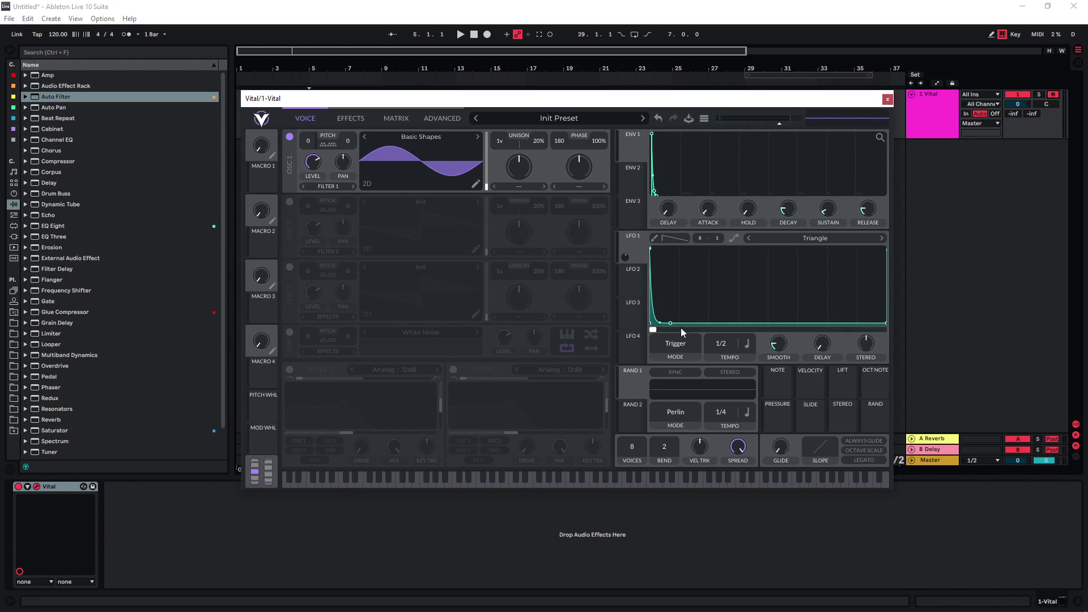
left_click_drag(671, 323, 679, 323)
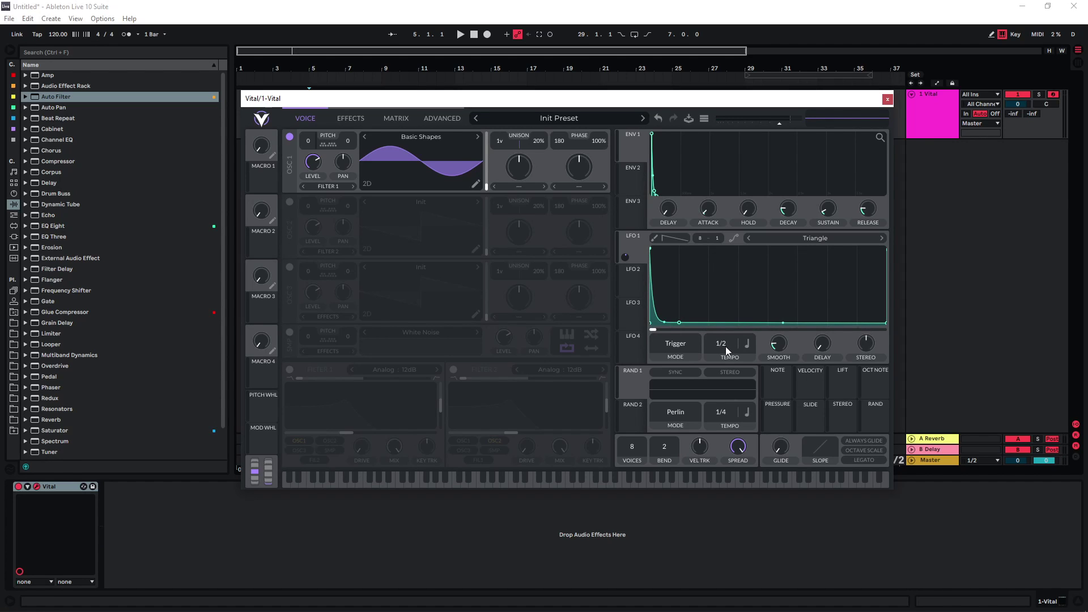
Set LFO 1's modulation amount on oscillator 1's pitch to about 21.52, keeping the LFO tempo at 1/2
left_click_drag(727, 350, 686, 323)
left_click_drag(310, 155, 310, 153)
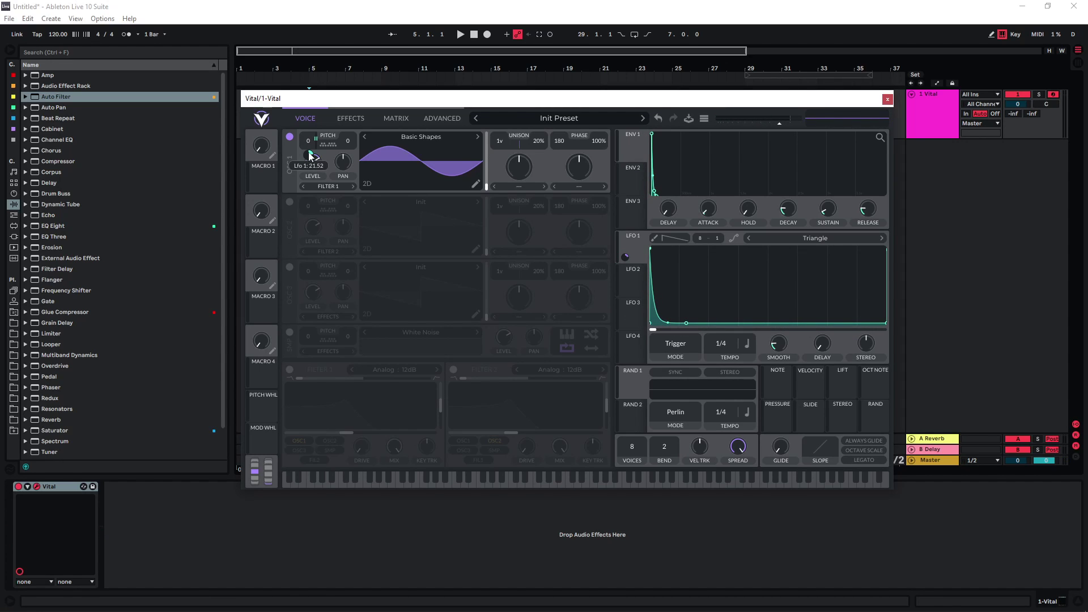
left_click_drag(686, 322, 725, 355)
Check the filter advice in the ChatGPT answer and raise the low-pass cutoff of Filter 1 in Vital
key("alt+Tab")
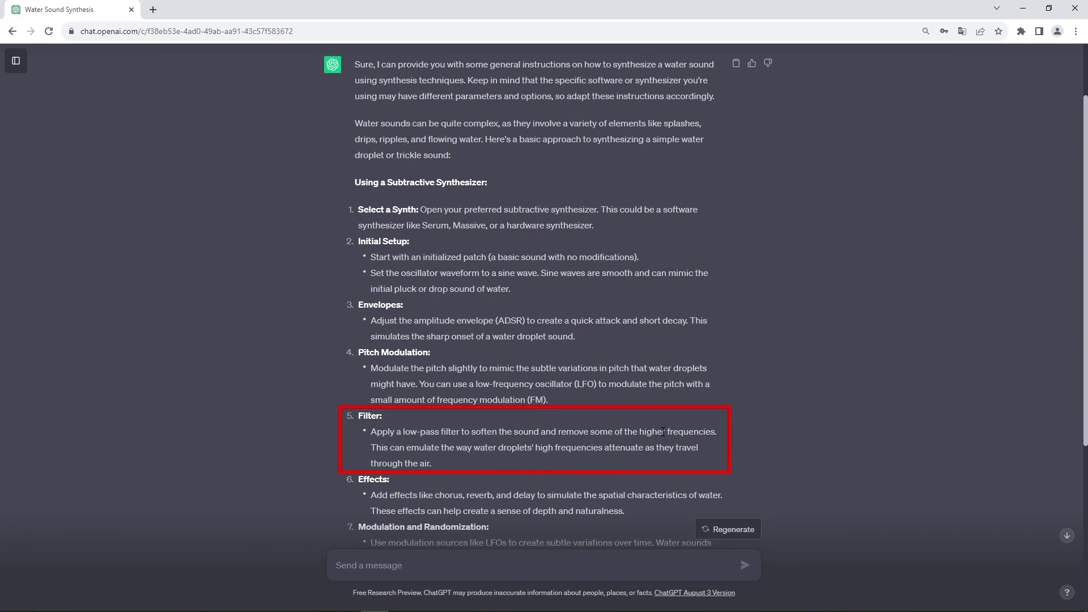
key("alt+Tab")
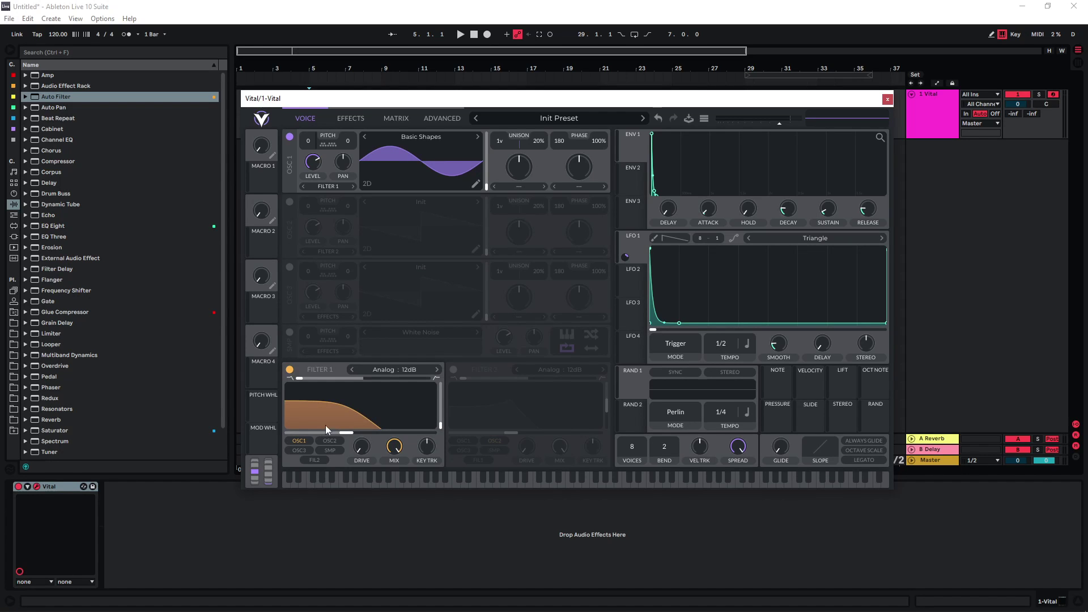
left_click_drag(346, 432, 385, 435)
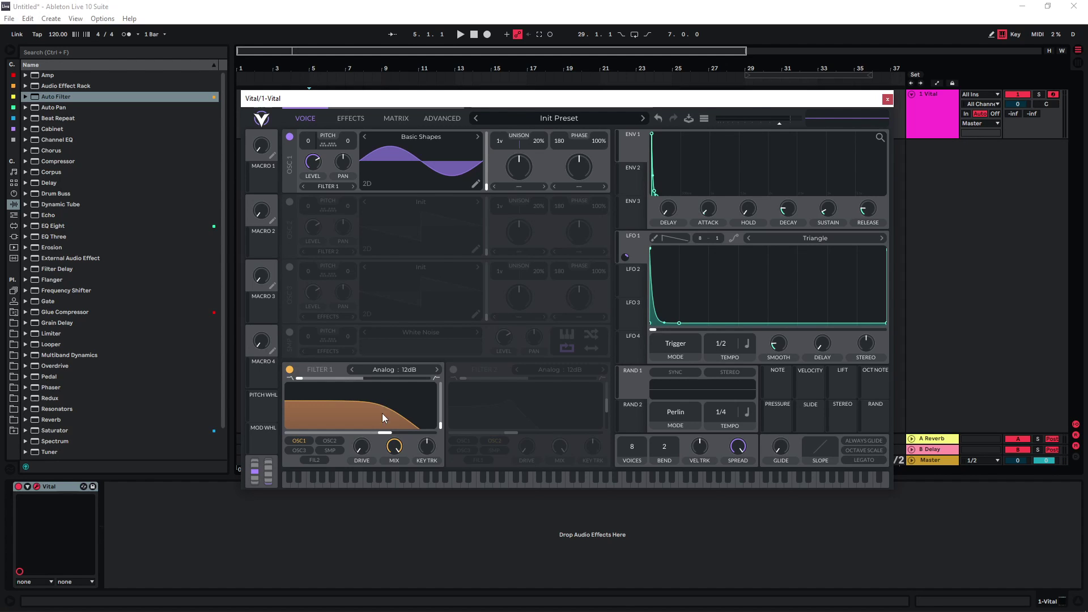
Following ChatGPT's effects advice, enable Vital's Reverb with high cutoff about 83.69 semitones and gain about -3.415 dB, and increase its size
key("alt+Tab")
scroll(400, 416, "down", 4)
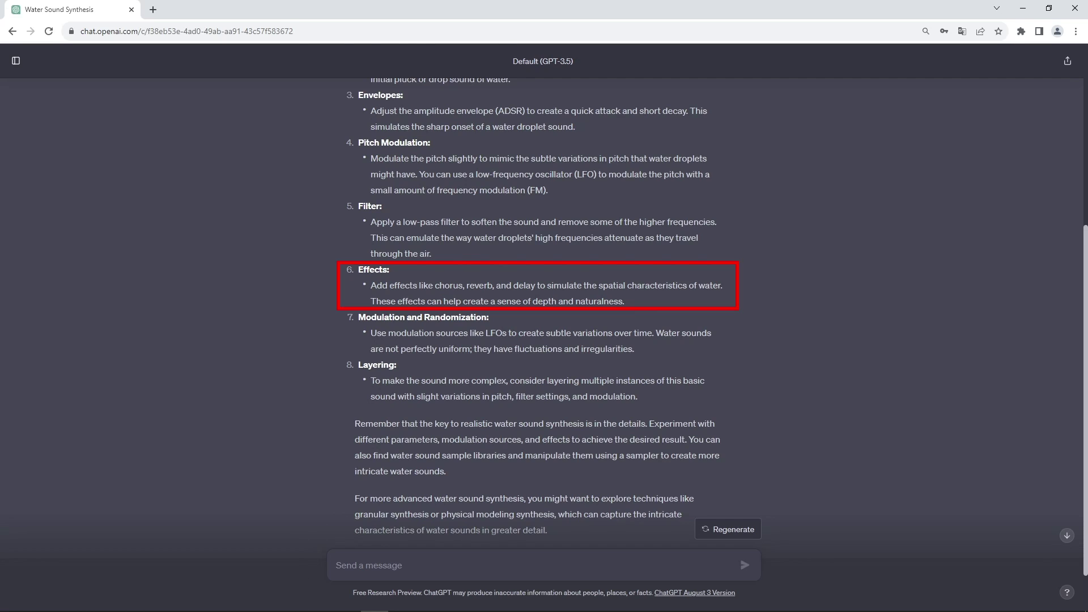
key("alt+Tab")
left_click(291, 441)
left_click_drag(454, 150, 444, 164)
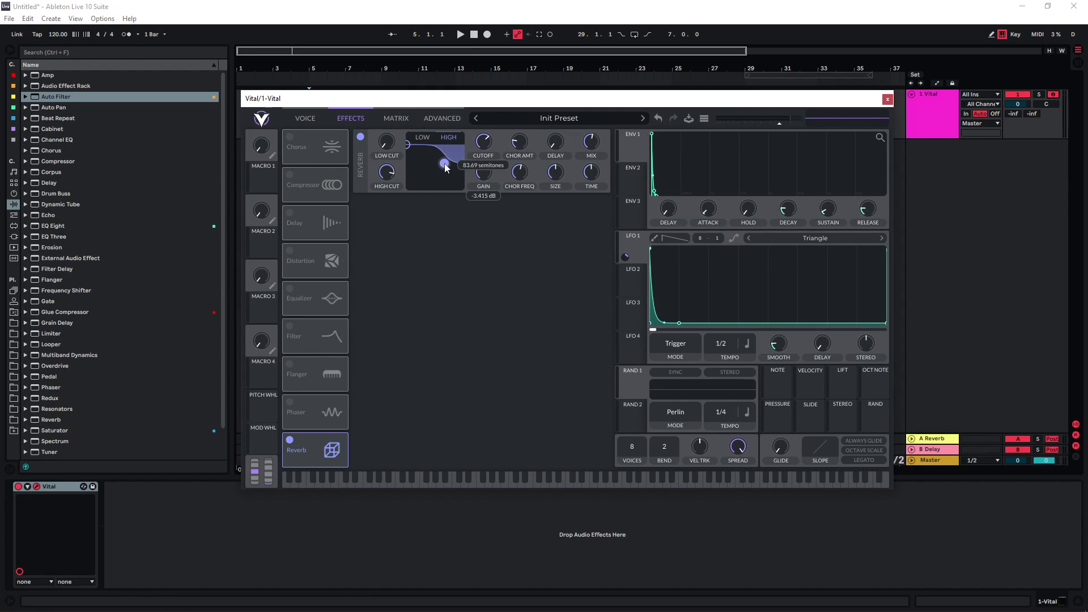
left_click_drag(556, 173, 556, 167)
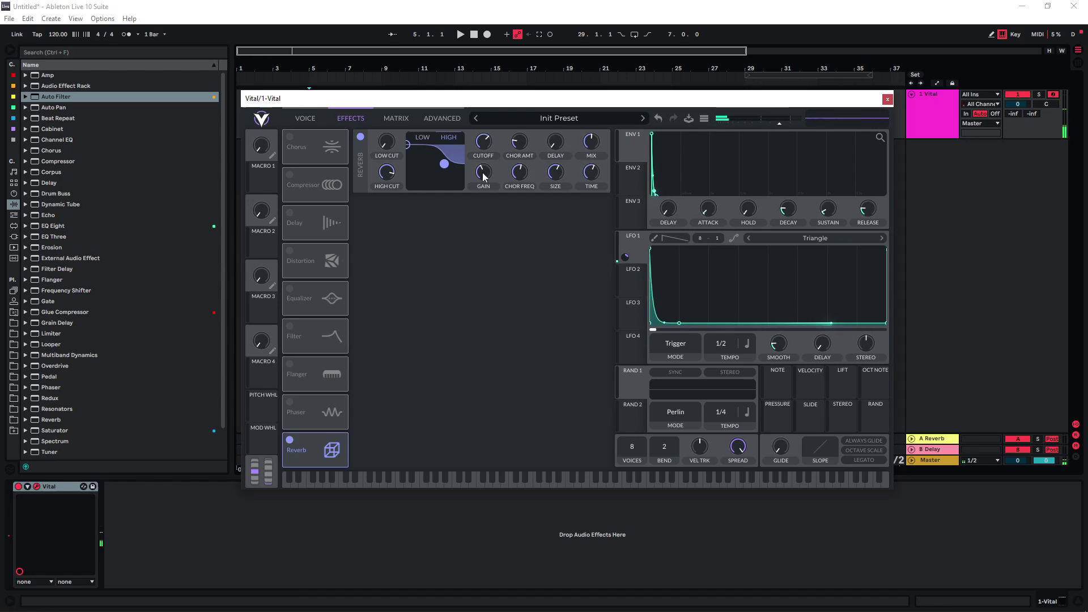
Add a Chorus with its mix lowered to about 17%, and a Delay at 1/32 tempo with about 18.74% mix
left_click(290, 139)
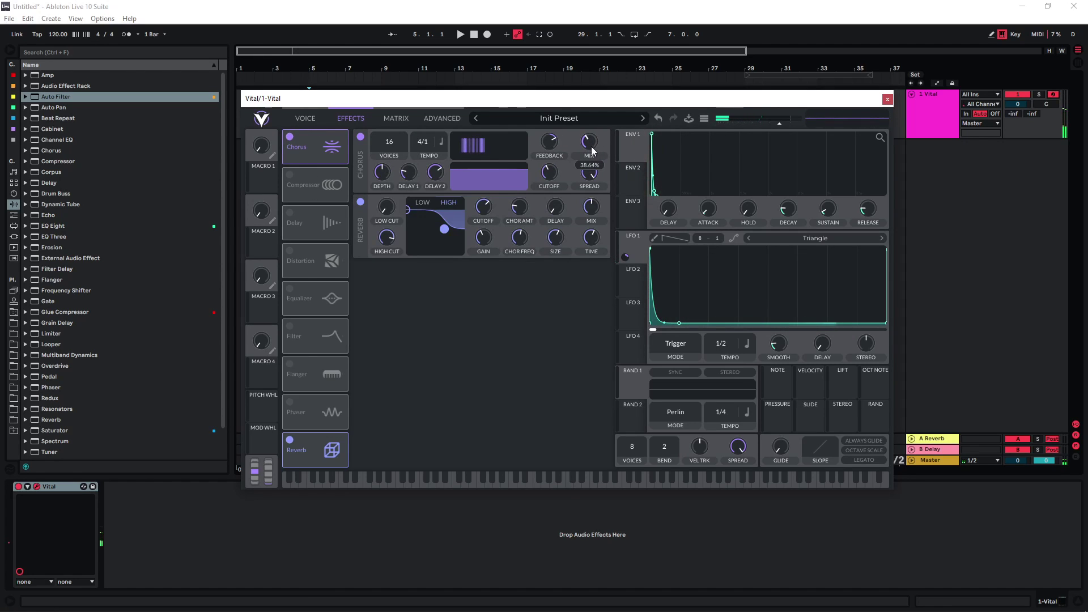
left_click_drag(594, 141, 589, 152)
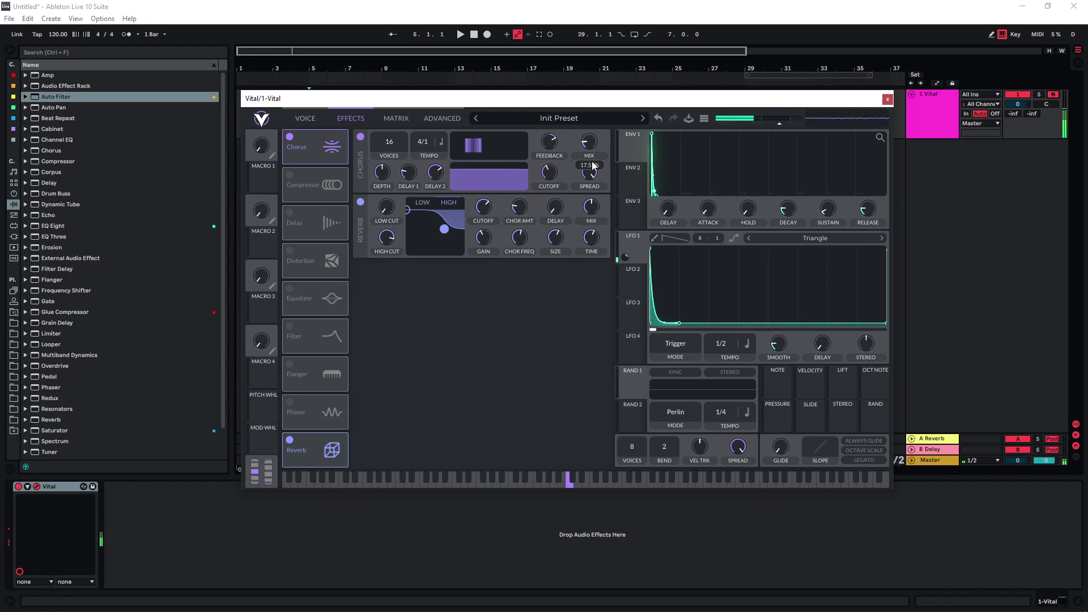
left_click(291, 213)
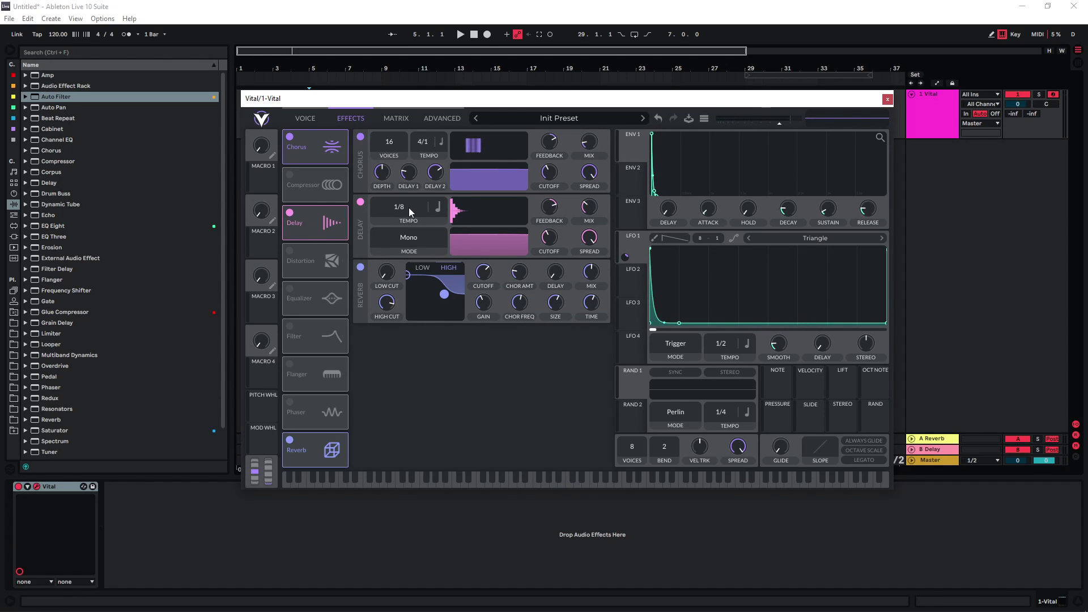
left_click_drag(409, 207, 411, 190)
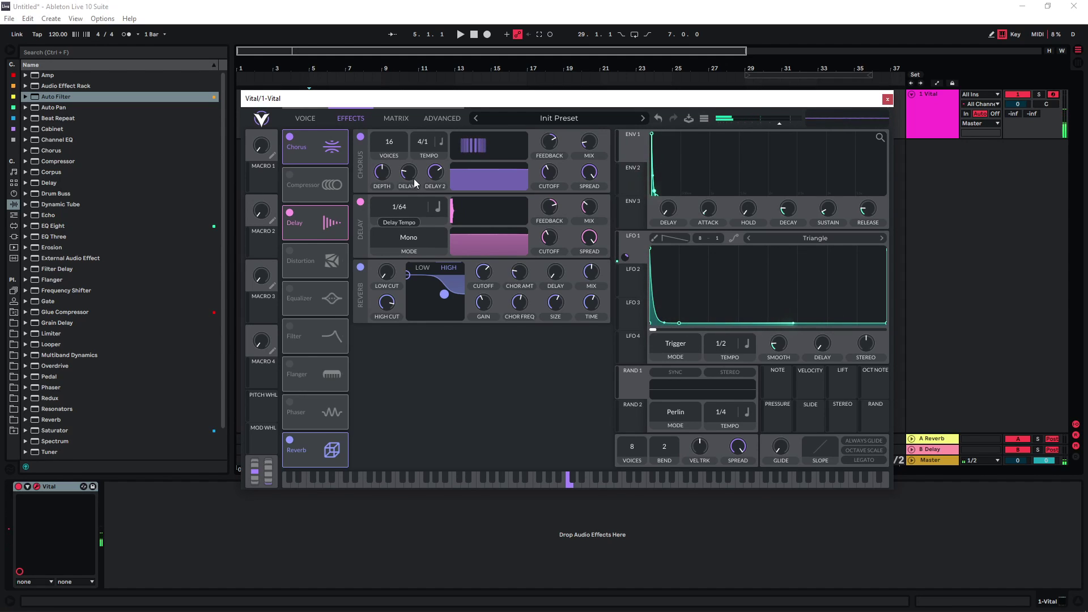
left_click_drag(414, 179, 413, 194)
left_click_drag(589, 202, 585, 211)
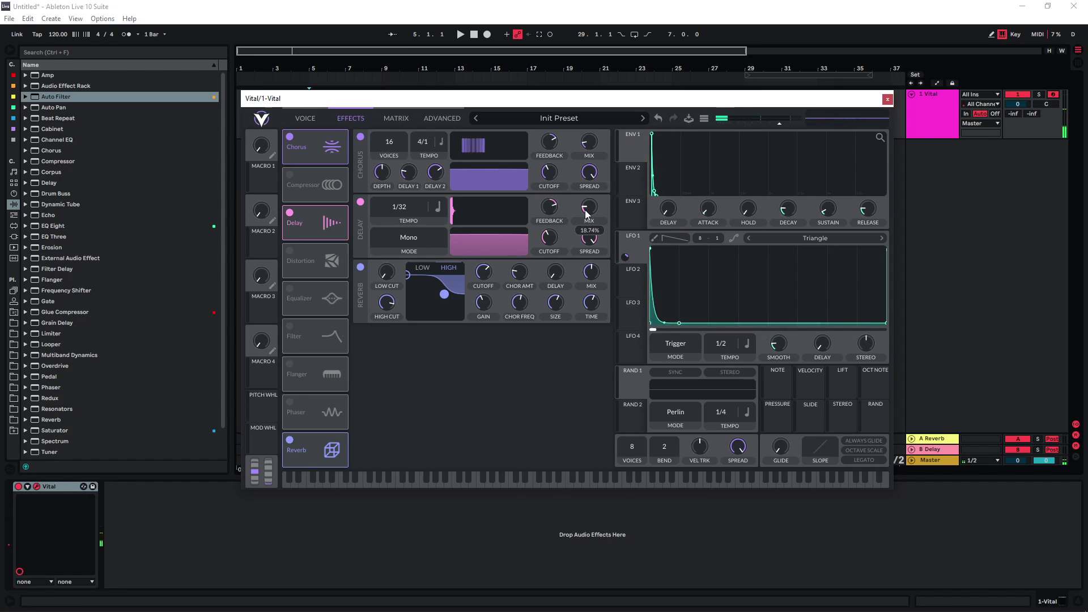
Switch the delay time to Seconds, set it to about 0.077 secs, and toggle the delay to compare the sound
left_click(437, 207)
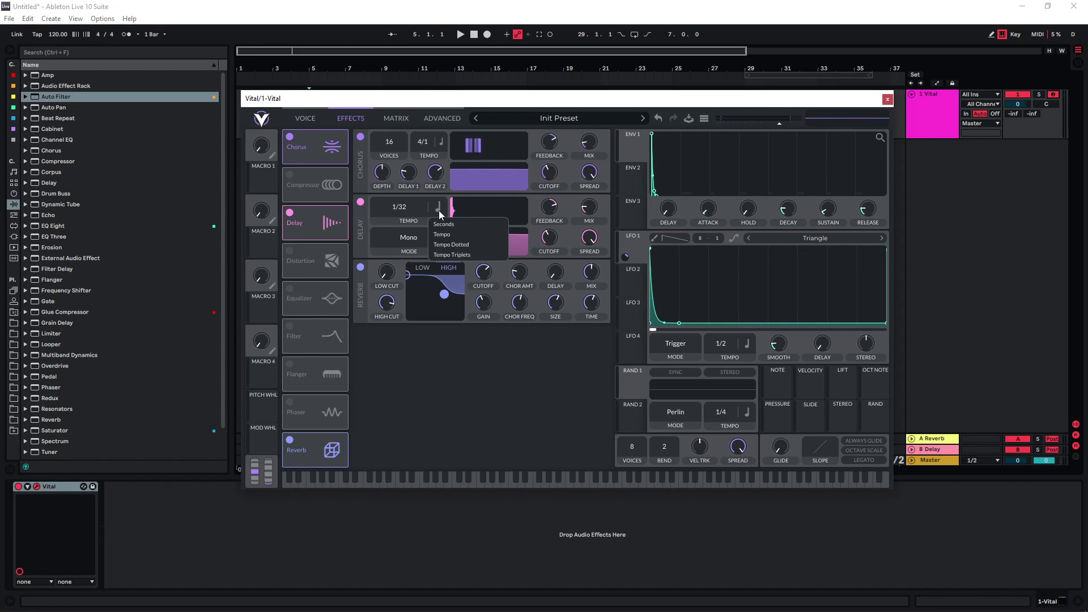
left_click(444, 222)
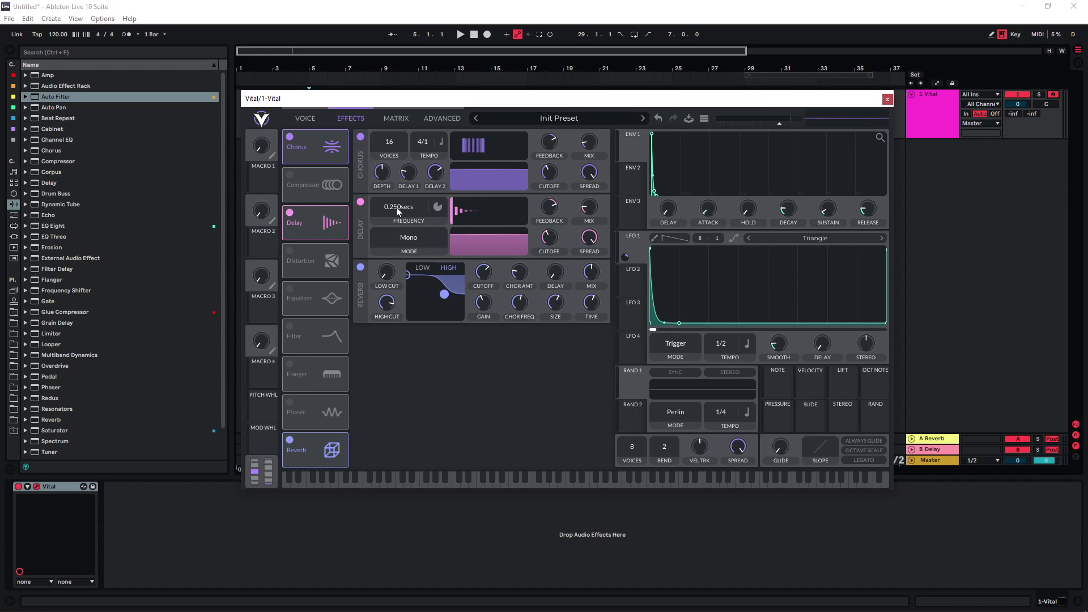
mouse_move(396, 206)
left_mouse_down()
mouse_move(399, 198)
mouse_move(399, 216)
mouse_move(400, 196)
left_mouse_up()
left_click_drag(399, 202, 400, 213)
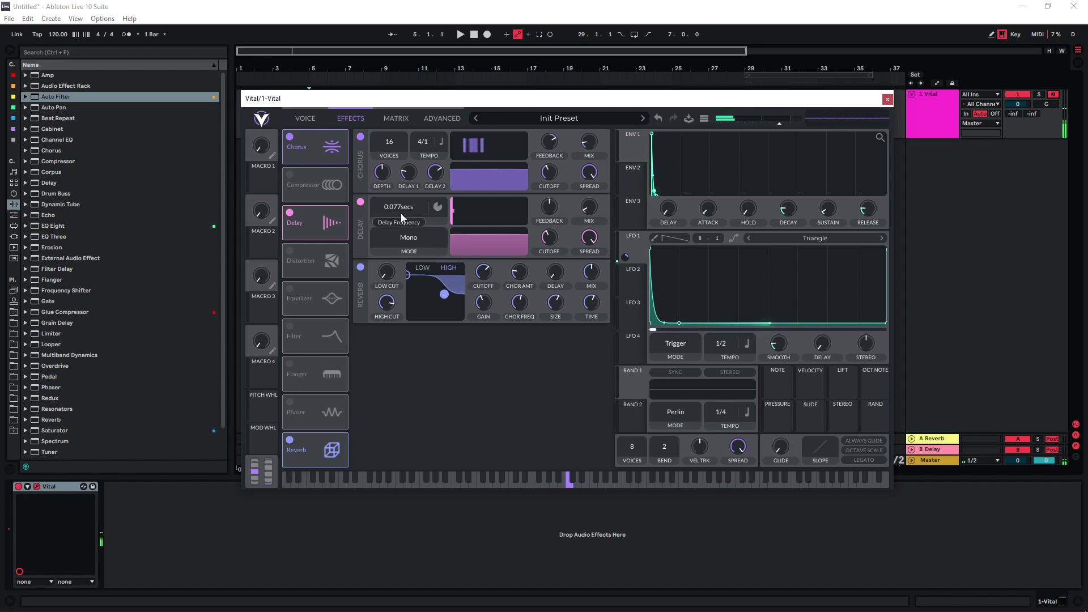
left_click(360, 202)
left_click(290, 215)
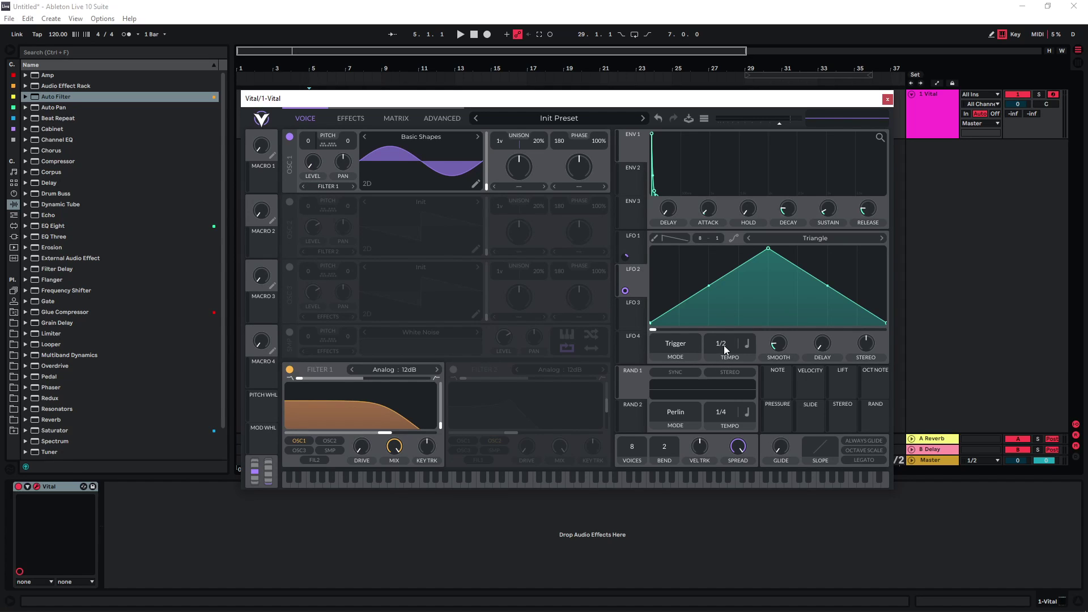
Reshape LFO 2 from a triangle into an irregular curve with several peaks, set its tempo to 1/8, and audition it
left_click_drag(724, 344, 726, 324)
left_click_drag(768, 248, 641, 232)
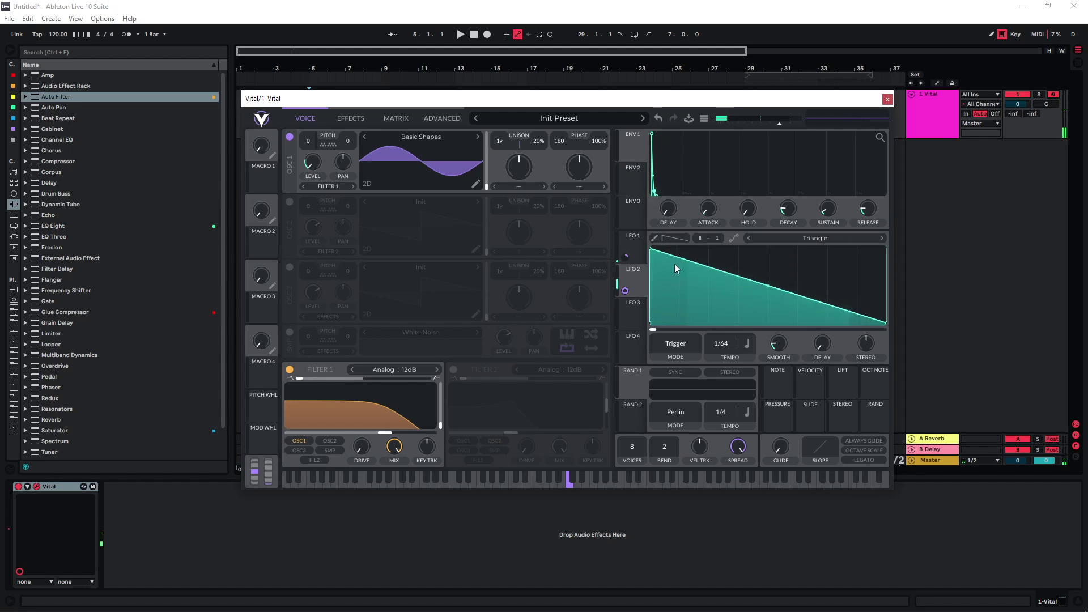
key("a")
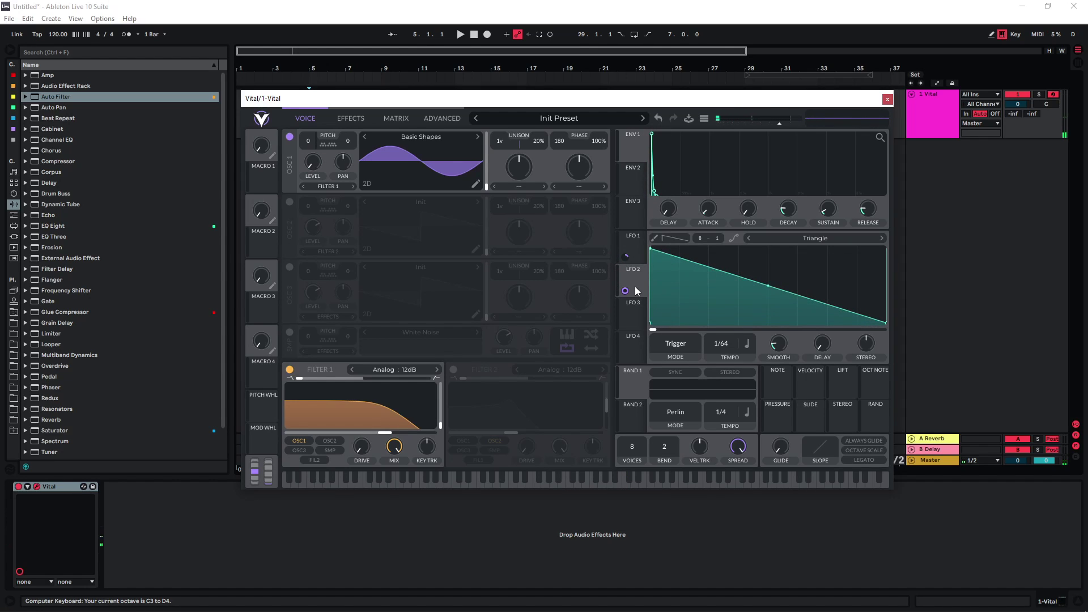
key("a")
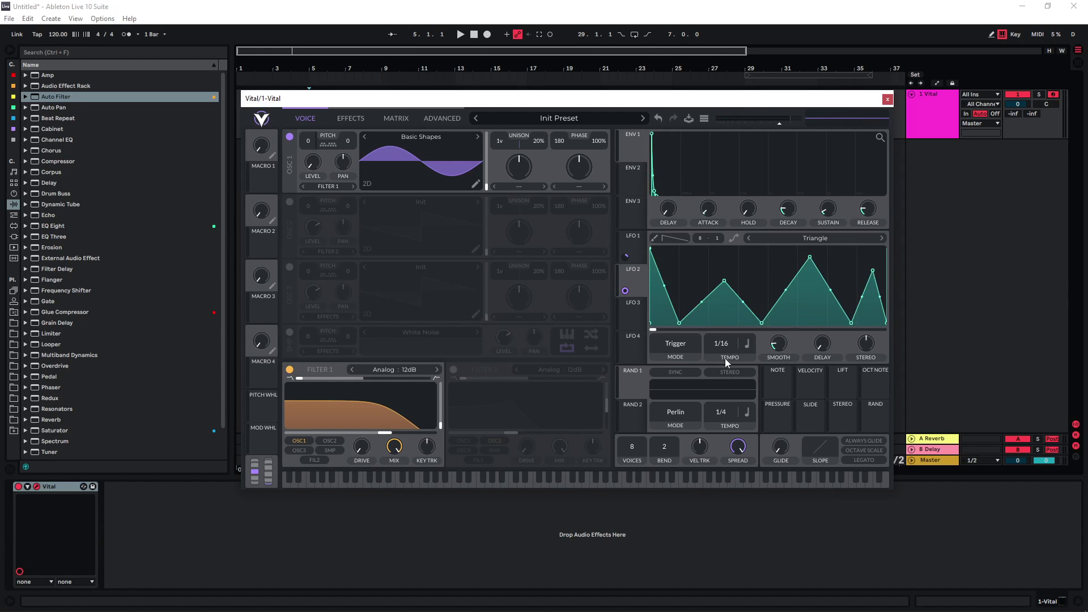
key("a")
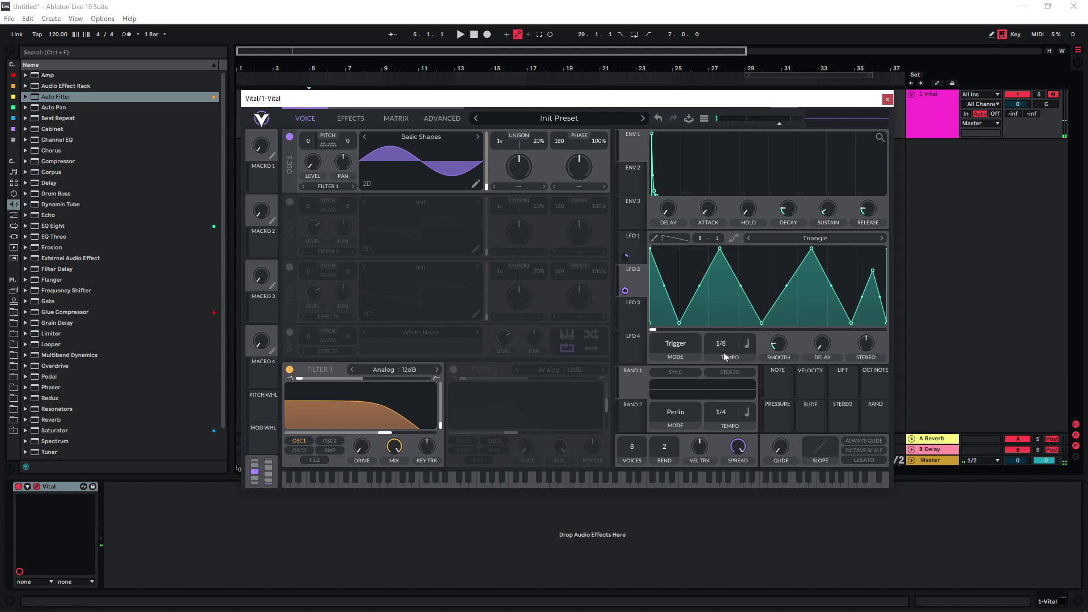
key("a")
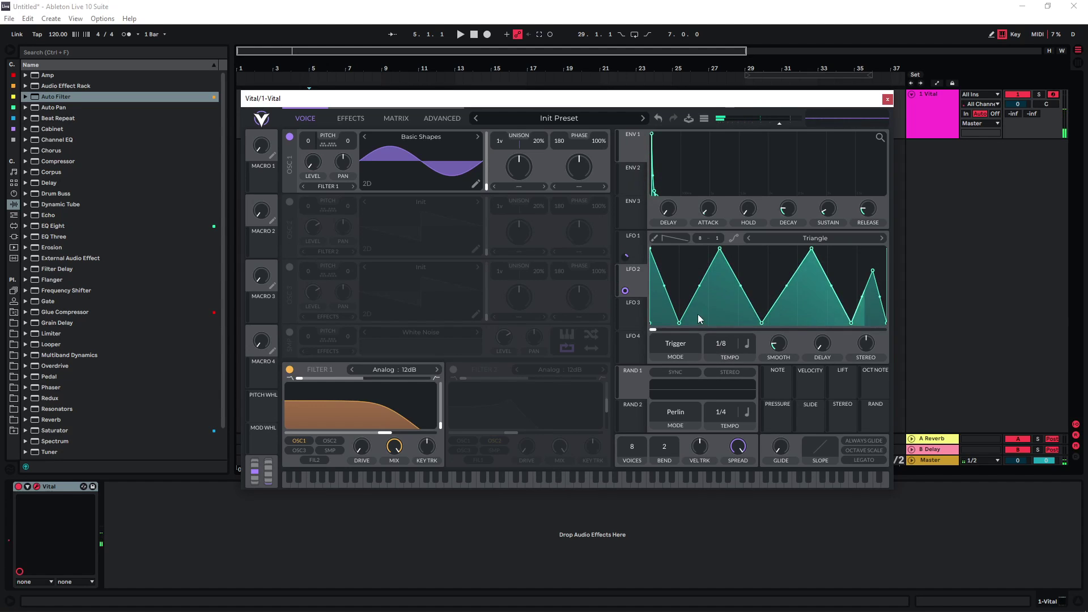
key("a")
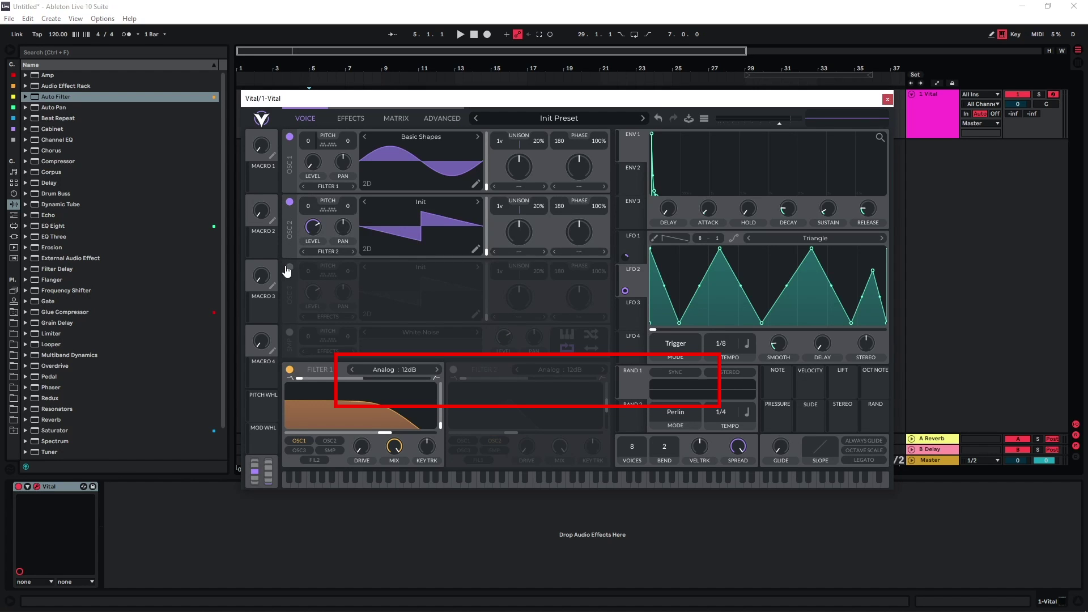
Enable oscillator 3 and load the Basic Shapes wavetable into both OSC 2 and OSC 3
left_click(287, 269)
left_click(409, 204)
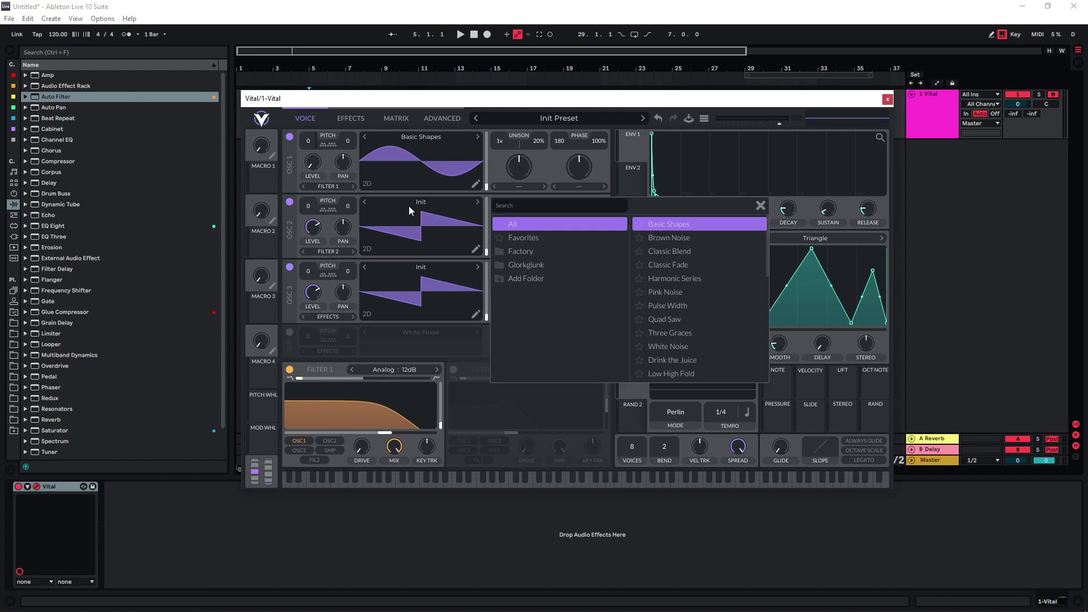
left_click(658, 228)
left_click(414, 269)
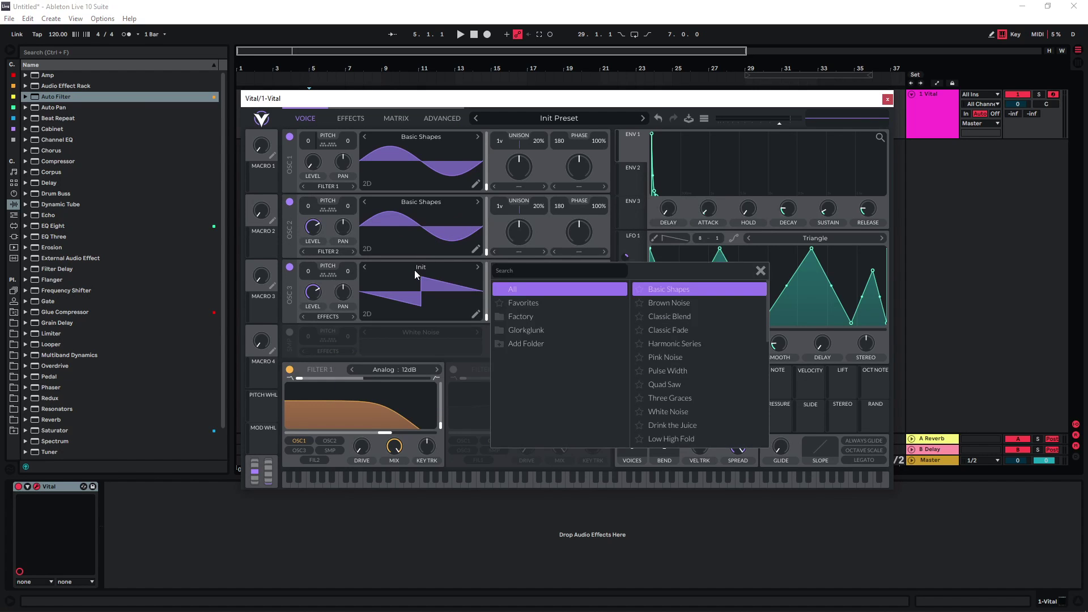
left_click(669, 291)
Assign LFO 1 to the levels of OSC 2 and OSC 3, and set OSC 3's unison to 3 voices with 7% detune
left_click_drag(626, 256, 313, 225)
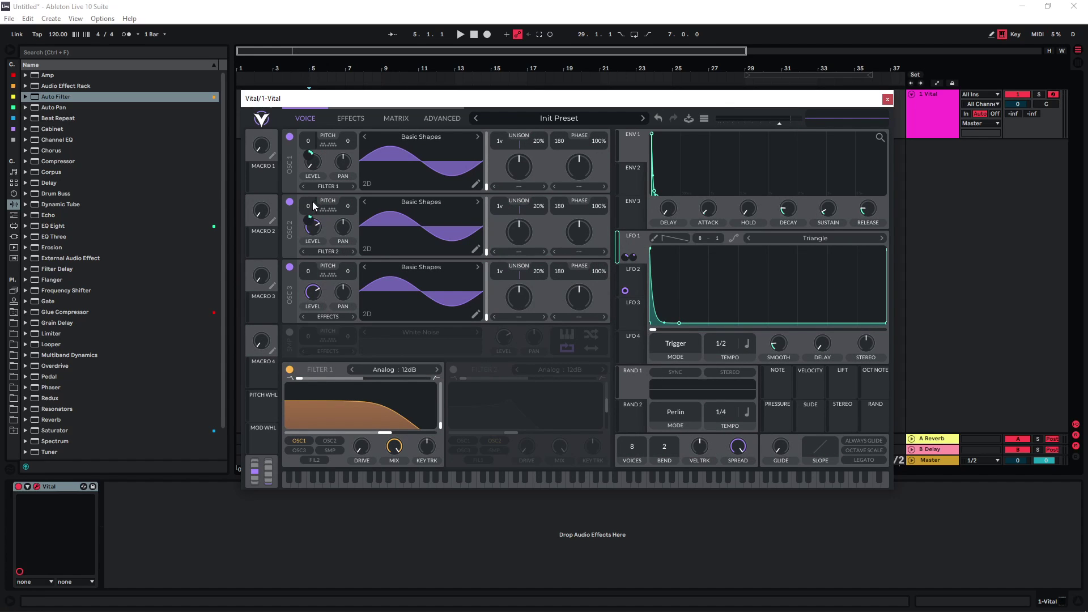
mouse_move(311, 153)
left_click_drag(626, 256, 313, 290)
left_click_drag(501, 273, 504, 266)
Modulate the levels of OSC 2 and OSC 3 with LFO 2, lower their base levels, and audition the sound at a higher octave
left_click(626, 288)
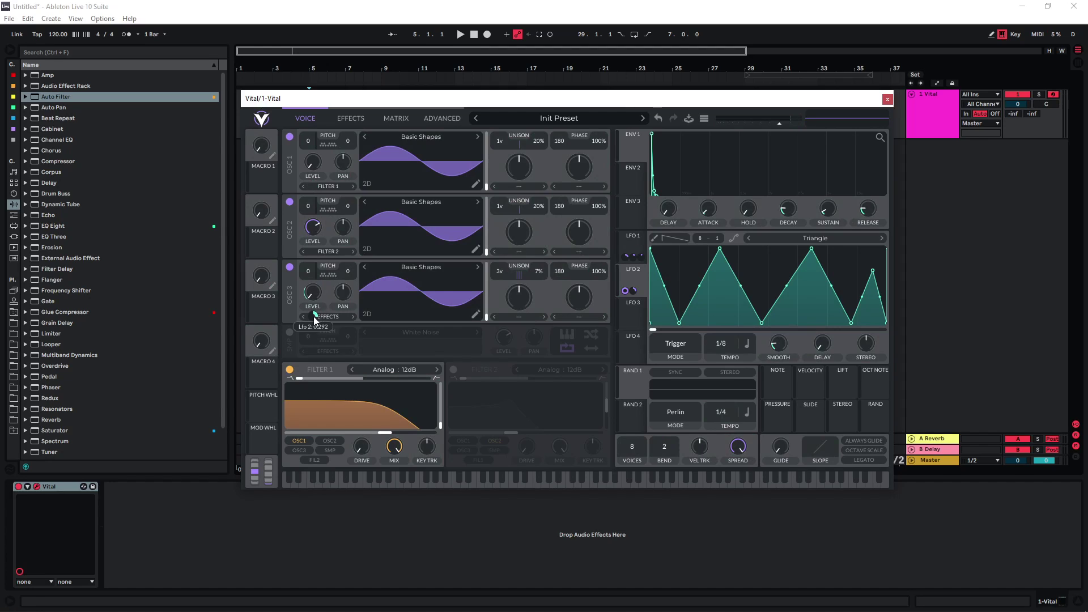
left_click_drag(629, 276, 315, 227)
left_click_drag(314, 227, 303, 312)
left_click_drag(313, 250, 313, 202)
key("x")
key("a")
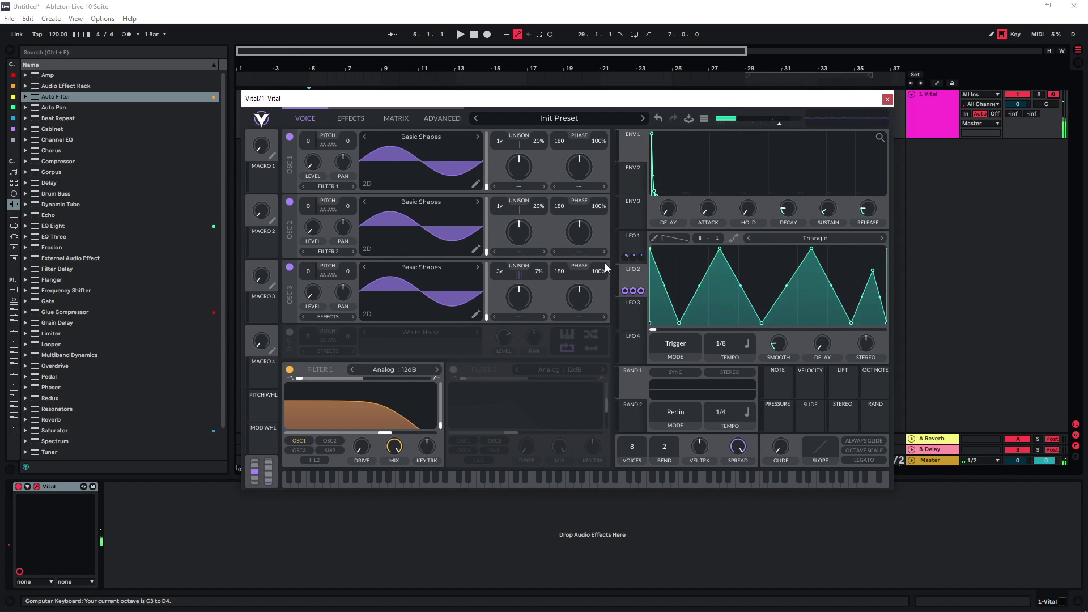
key("x")
Reshape LFO 1 into a quick initial rise that holds at full height across the rest of the cycle
left_click(624, 237)
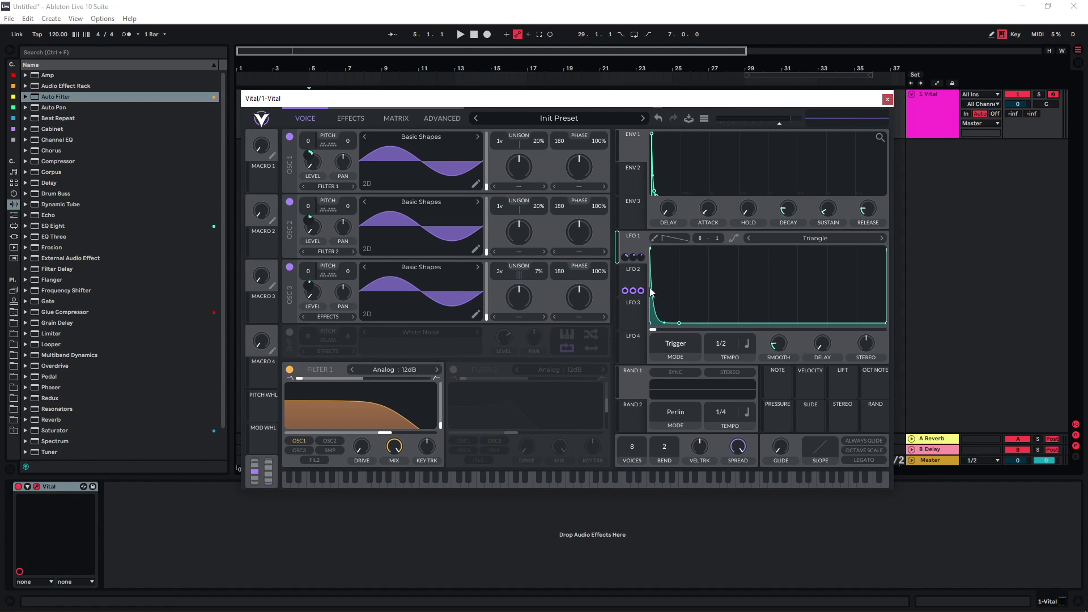
left_click_drag(679, 322, 886, 227)
mouse_move(650, 248)
left_mouse_down()
mouse_move(664, 245)
mouse_move(655, 244)
left_mouse_up()
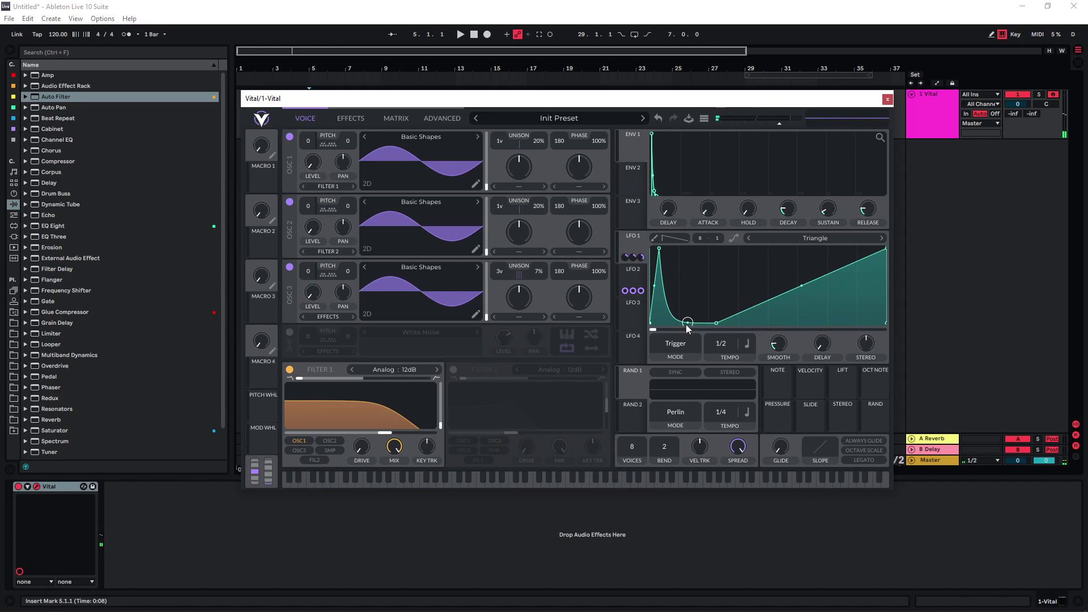
double_click(715, 322)
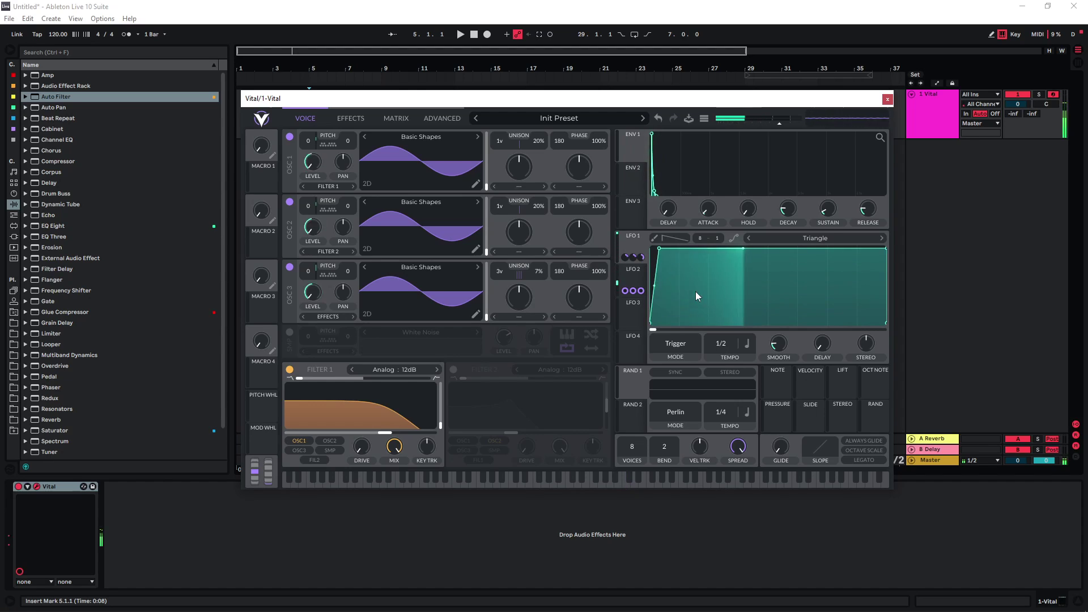
Lower ENV 1's sustain, lengthen its release, set its decay to about 0.083 secs, and audition the sound in different octaves
left_click_drag(827, 209, 829, 214)
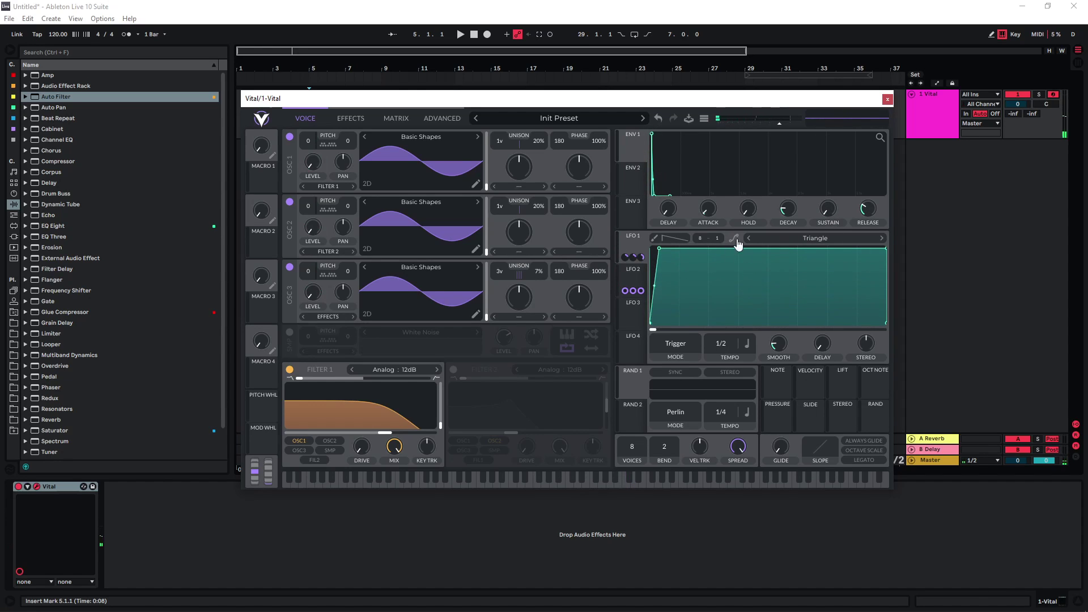
mouse_move(785, 208)
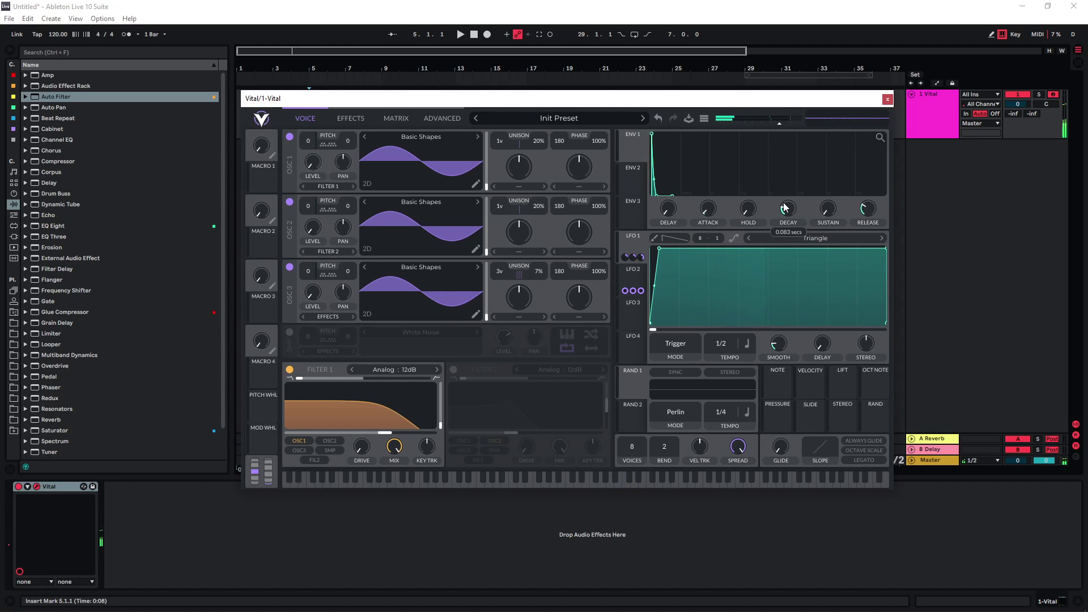
left_click_drag(783, 206, 783, 210)
key("a")
key("z")
key("a")
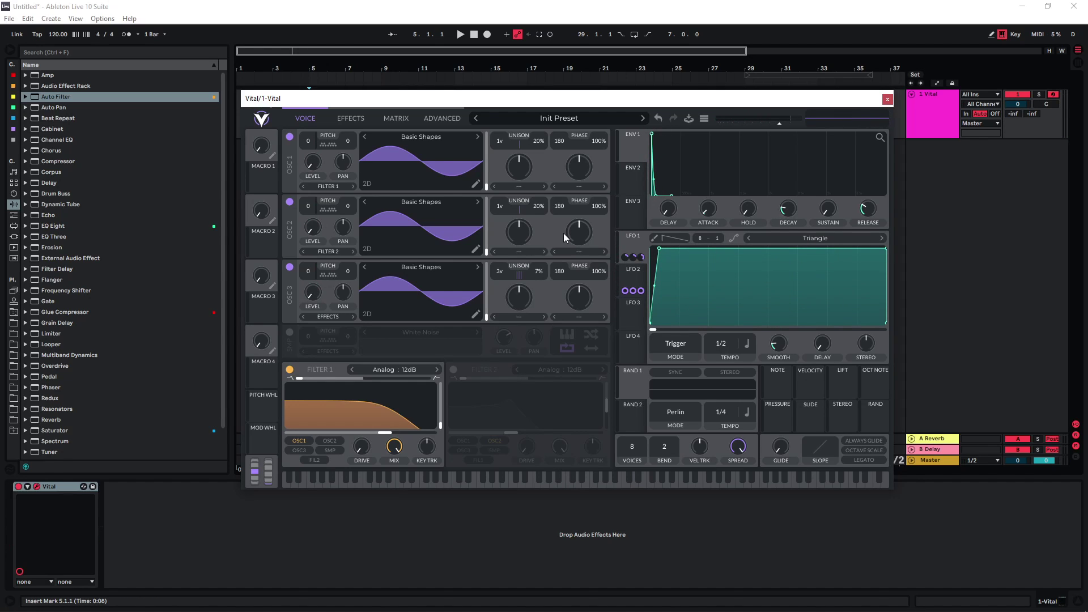
Switch to ChatGPT in the browser and review its water droplet synthesis instructions from the later steps back to the initial setup
key("alt+Tab")
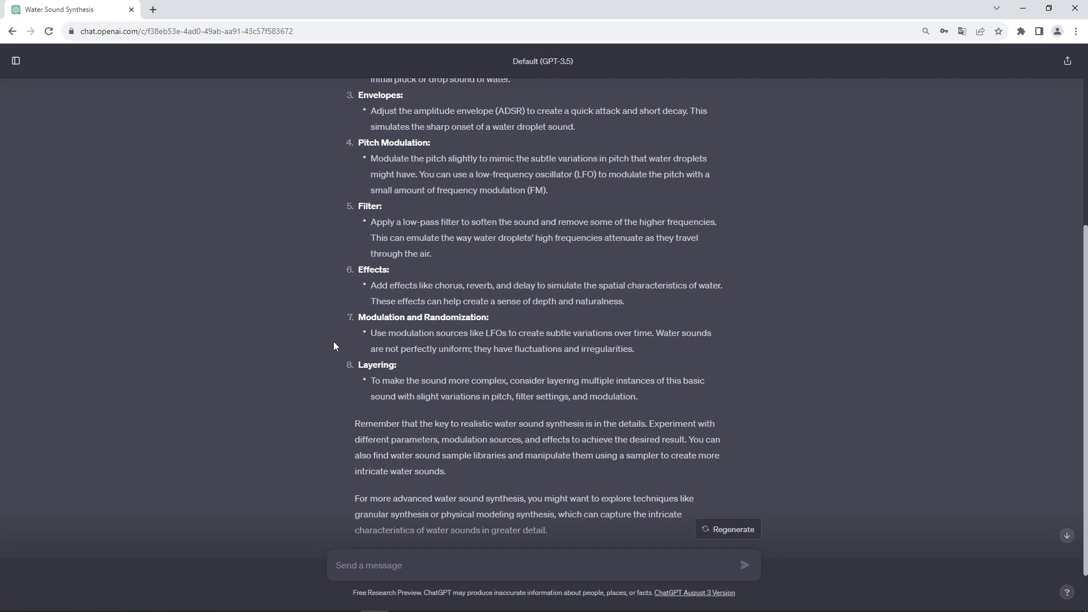
scroll(333, 342, "up", 2)
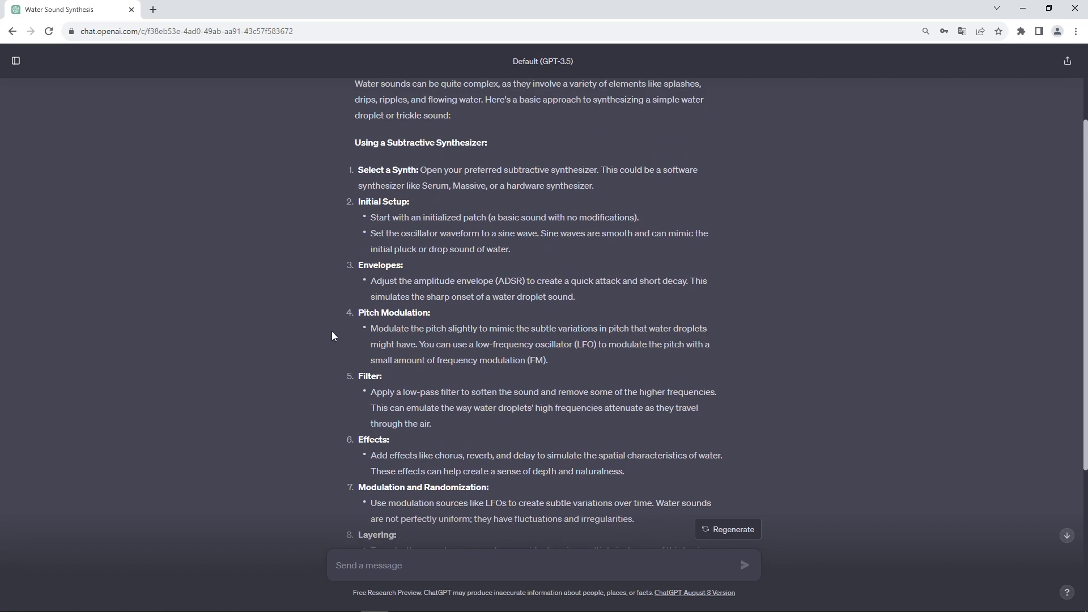